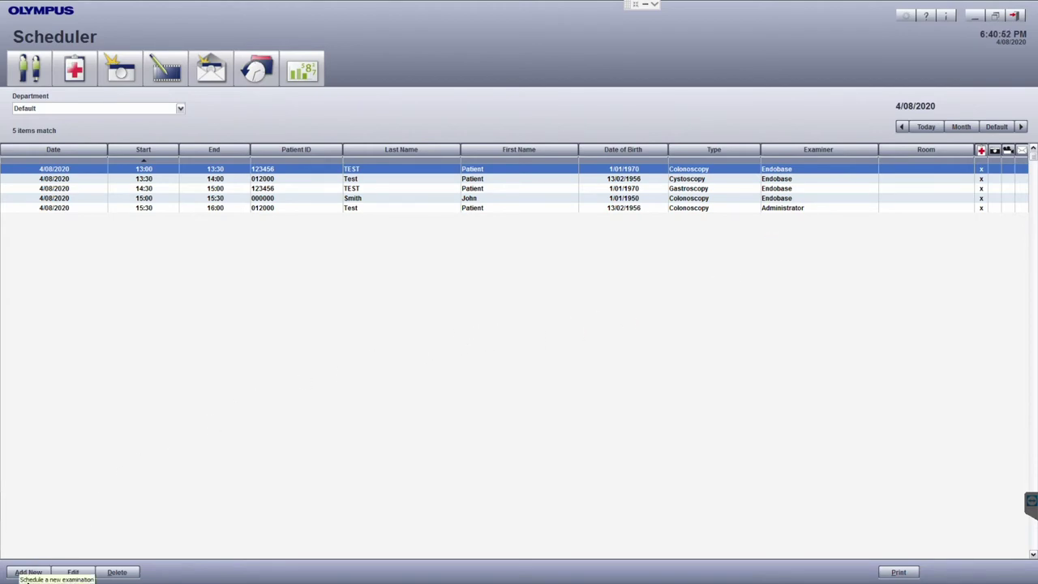
# Begin a new examination and enter the existing patient's ID to auto-fill their details.
pyautogui.click(30, 572)
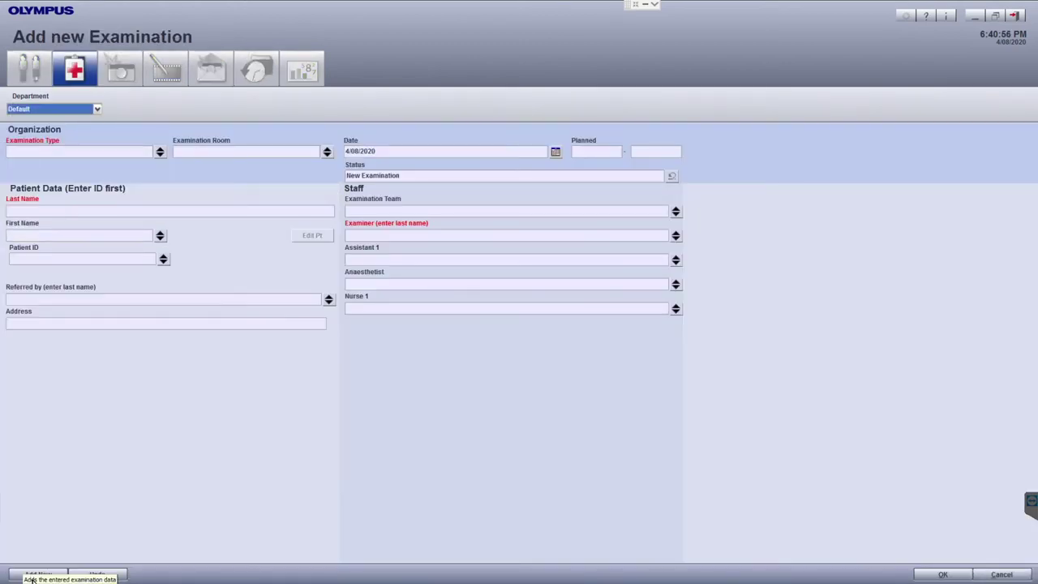
pyautogui.click(103, 261)
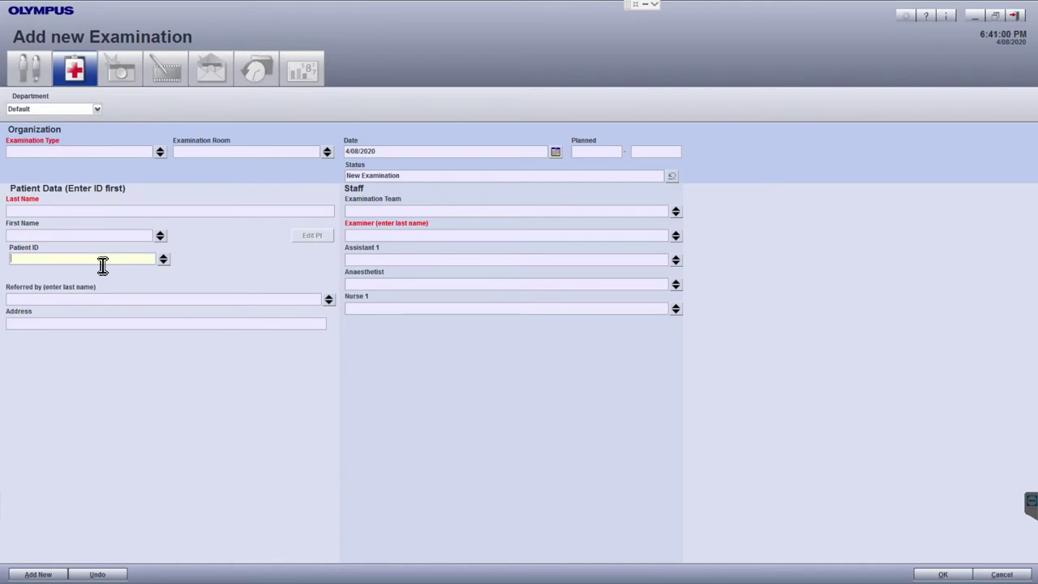
pyautogui.write('000000')
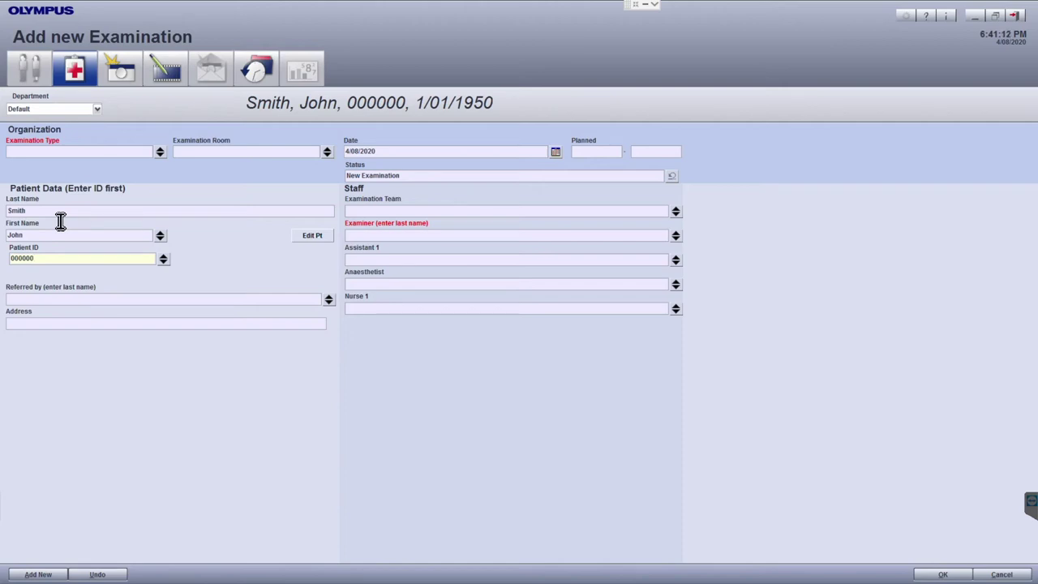
# Choose Gastroscopy from the examination type list and confirm it.
pyautogui.click(169, 168)
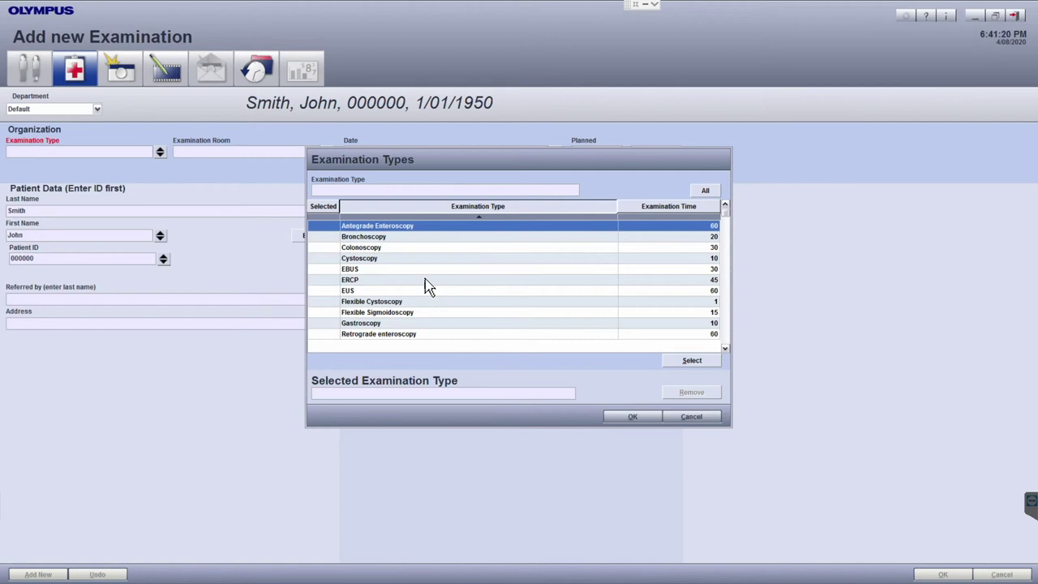
pyautogui.click(371, 325)
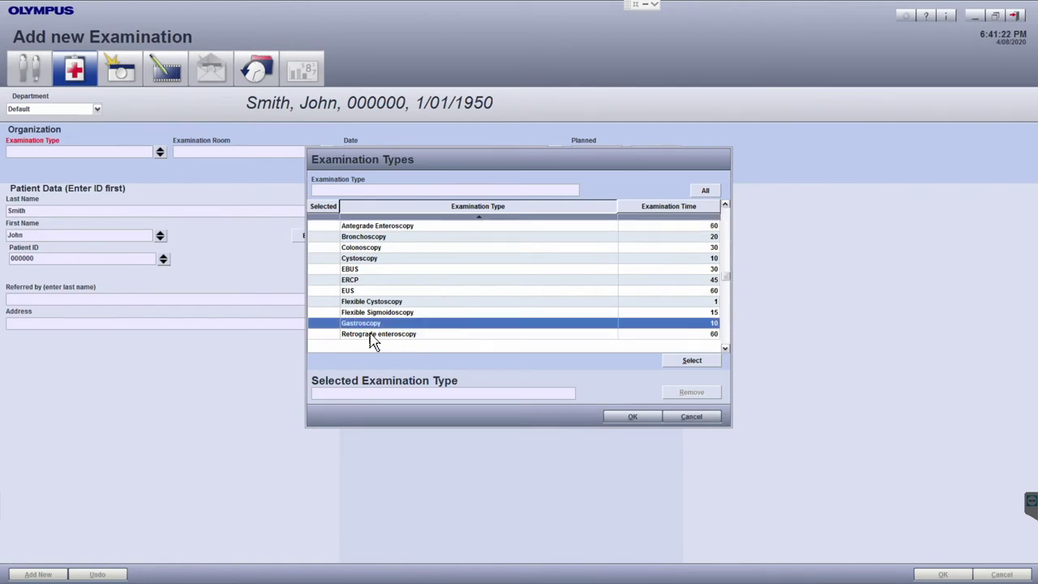
pyautogui.click(690, 361)
pyautogui.click(635, 418)
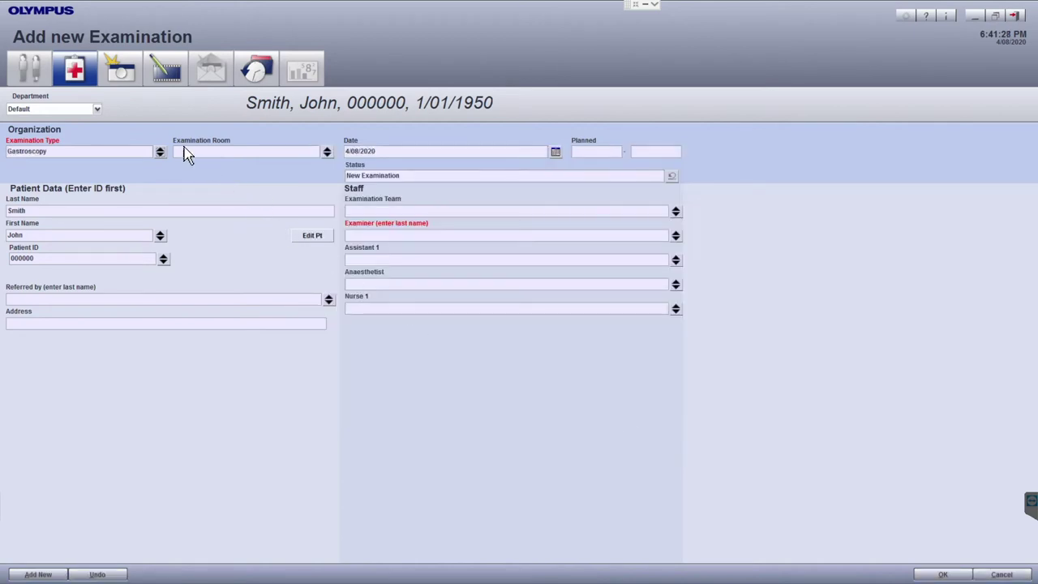
# Retype 'gas' in Examination Type so it autocompletes to Gastroscopy.
pyautogui.click(72, 156)
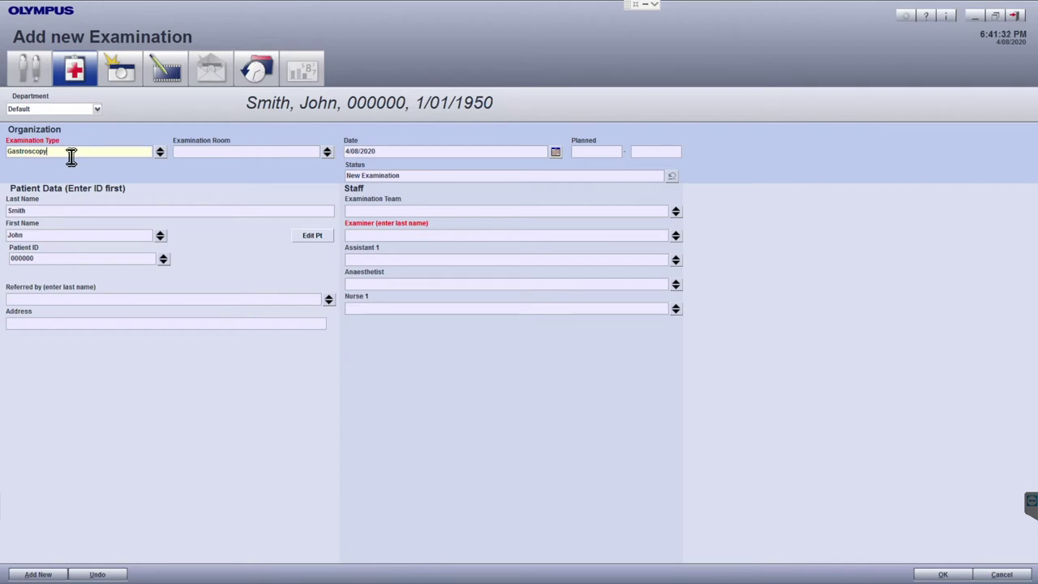
pyautogui.press('BackSpace')
pyautogui.press('BackSpace')
pyautogui.press('BackSpace')
pyautogui.press('BackSpace')
pyautogui.press('BackSpace')
pyautogui.press('BackSpace')
pyautogui.press('BackSpace')
pyautogui.press('BackSpace')
pyautogui.press('BackSpace')
pyautogui.press('BackSpace')
pyautogui.press('BackSpace')
pyautogui.write('gas')
pyautogui.press('Tab')
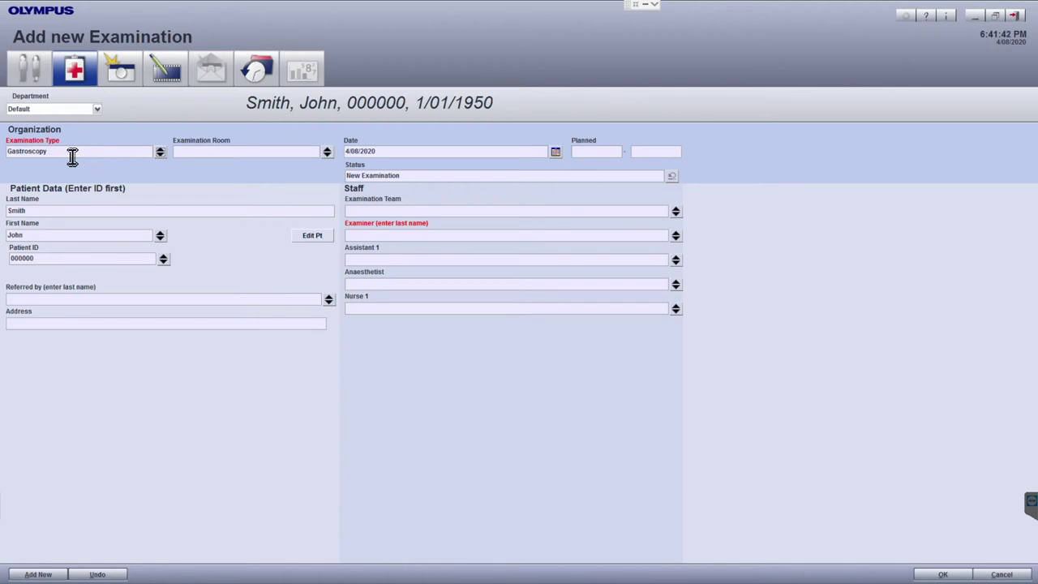
# Enter 'endo' in the Examiner field to assign Endobase as examiner.
pyautogui.click(393, 241)
pyautogui.write('endo')
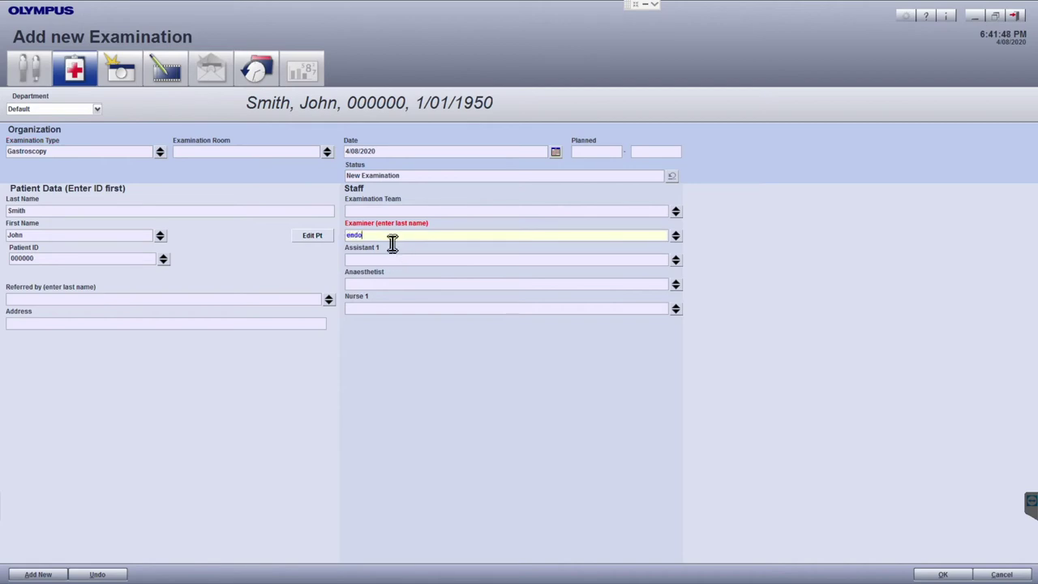
pyautogui.press('Return')
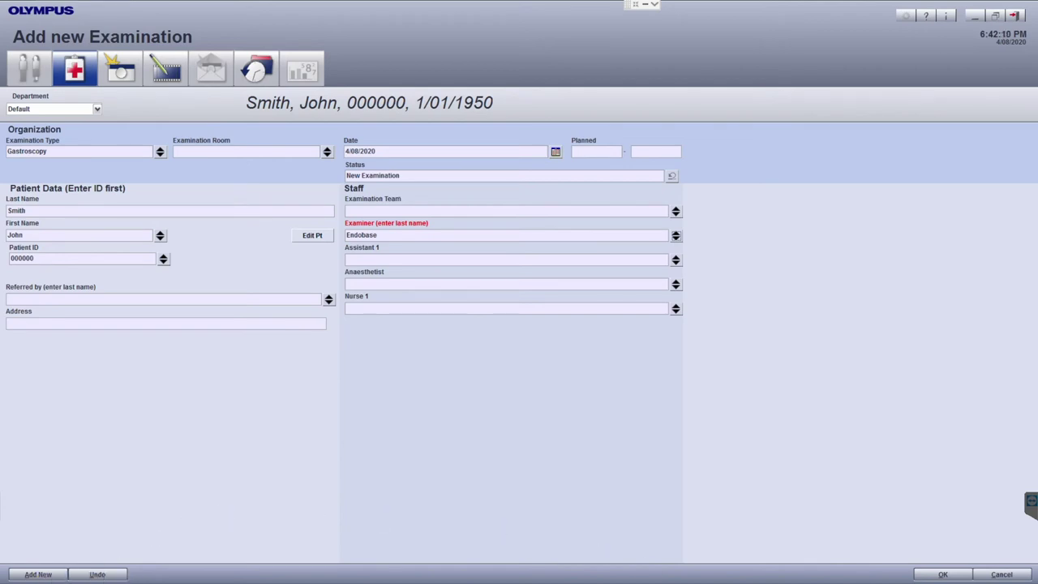
# Save the new Gastroscopy examination and select the 14:30 row in the scheduler.
pyautogui.click(942, 573)
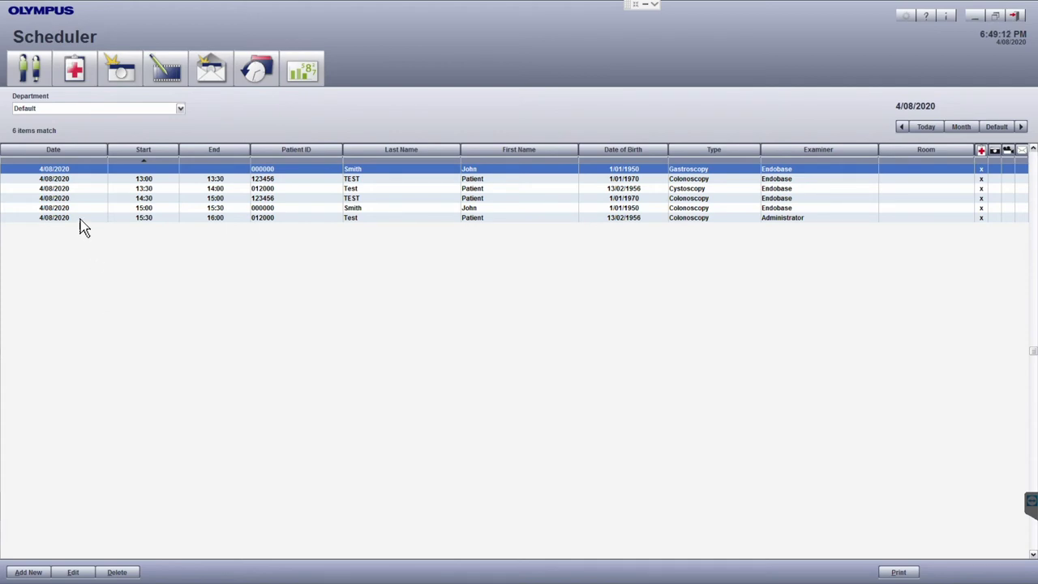
pyautogui.press('Down')
pyautogui.press('Down')
pyautogui.press('Down')
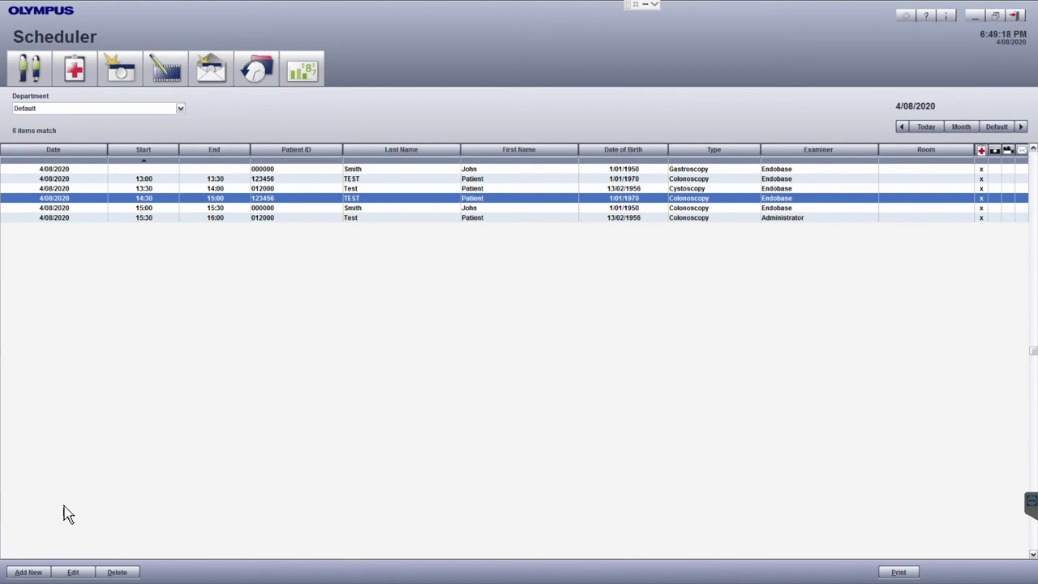
# Edit the 14:30 examination, replacing Colonoscopy with Gastroscopy via 'gas', and confirm saving.
pyautogui.click(90, 572)
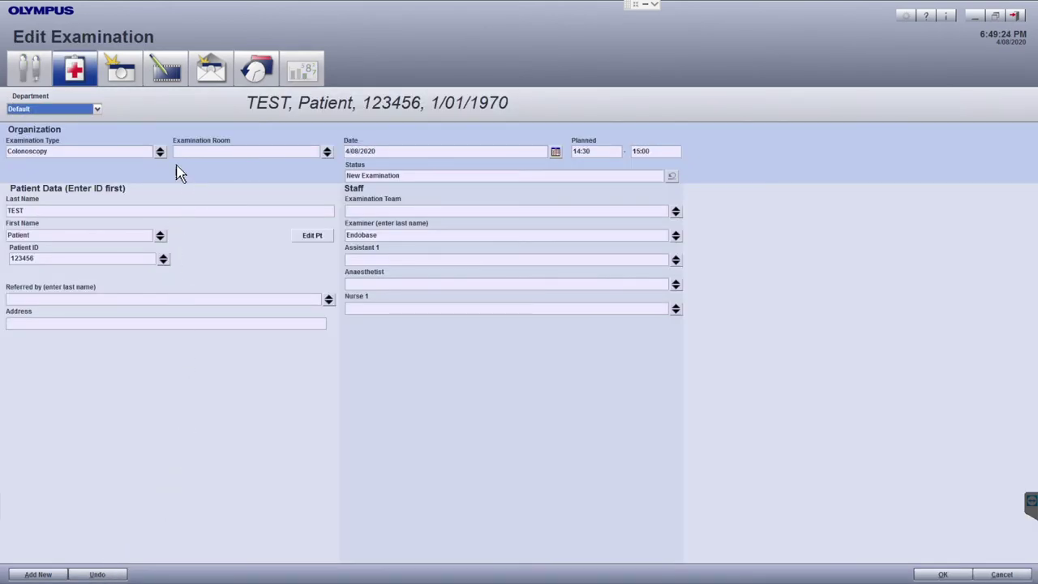
pyautogui.click(122, 154)
pyautogui.press('BackSpace')
pyautogui.press('BackSpace')
pyautogui.press('BackSpace')
pyautogui.press('BackSpace')
pyautogui.press('BackSpace')
pyautogui.press('BackSpace')
pyautogui.press('BackSpace')
pyautogui.press('BackSpace')
pyautogui.press('BackSpace')
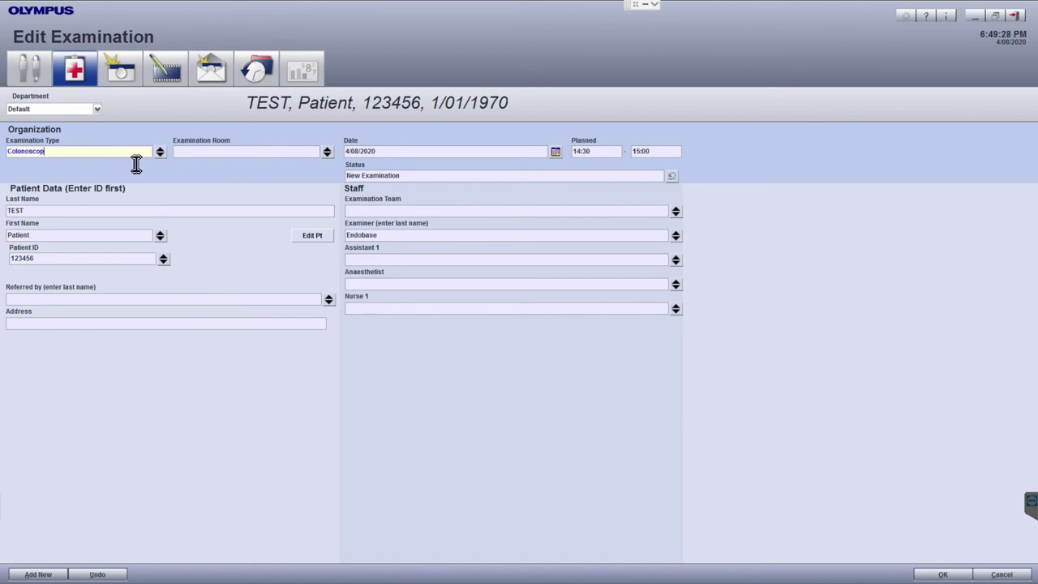
pyautogui.press('BackSpace')
pyautogui.press('BackSpace')
pyautogui.write('gas')
pyautogui.press('Return')
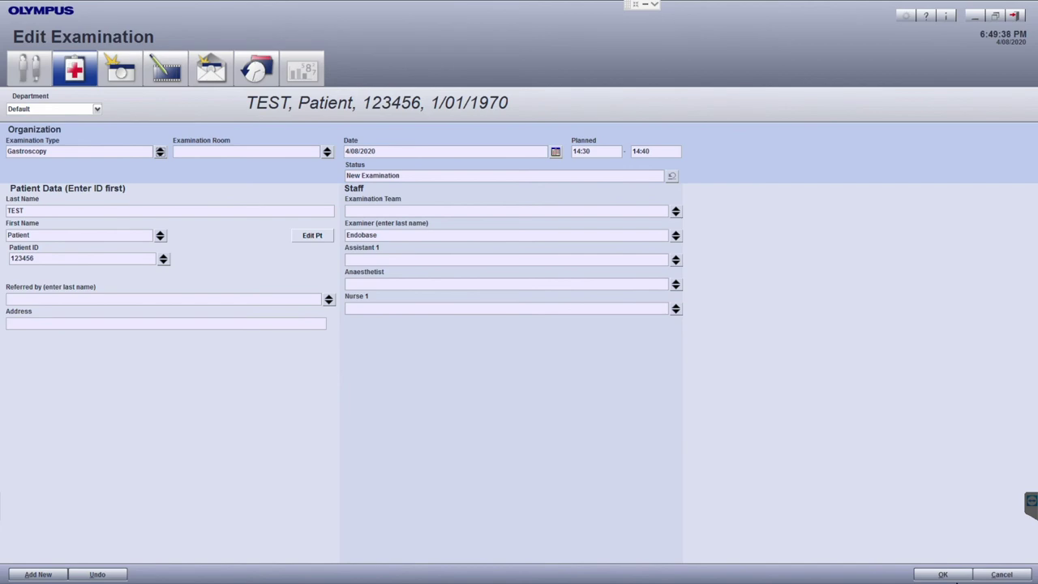
pyautogui.click(949, 575)
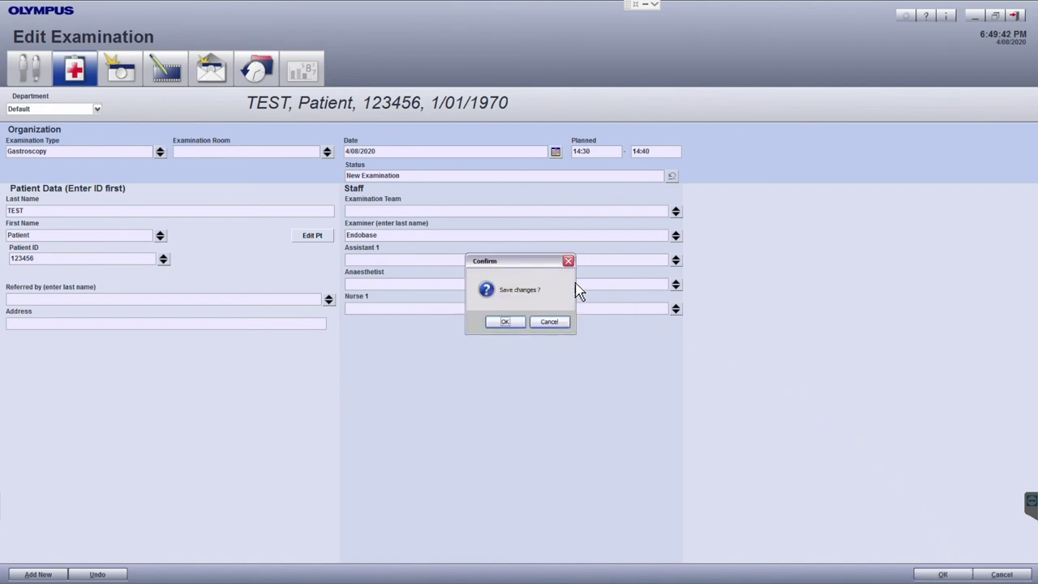
pyautogui.click(511, 322)
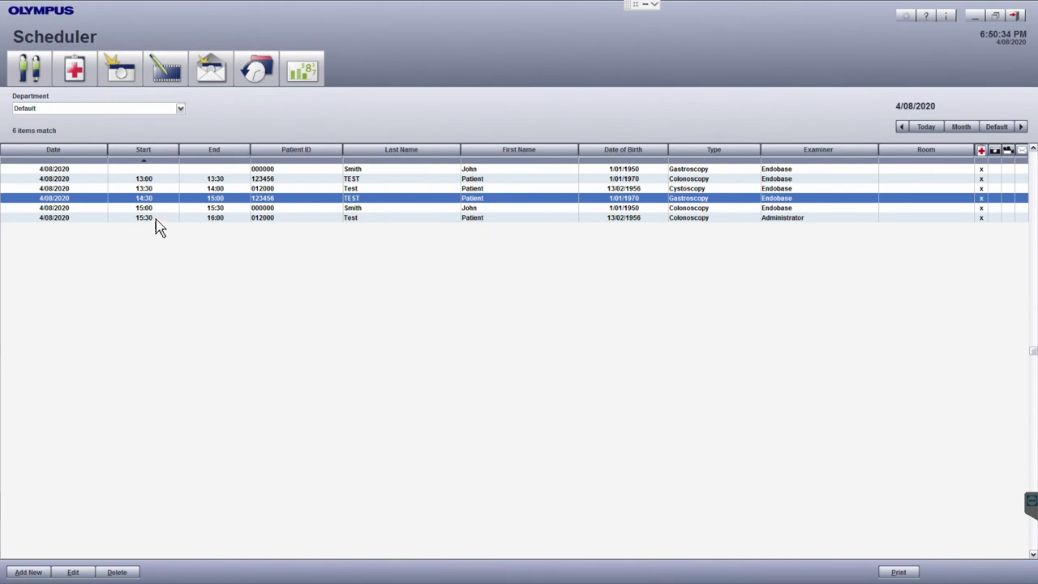
# Select the 15:30 Colonoscopy examination, delete it and confirm the deletion.
pyautogui.click(79, 227)
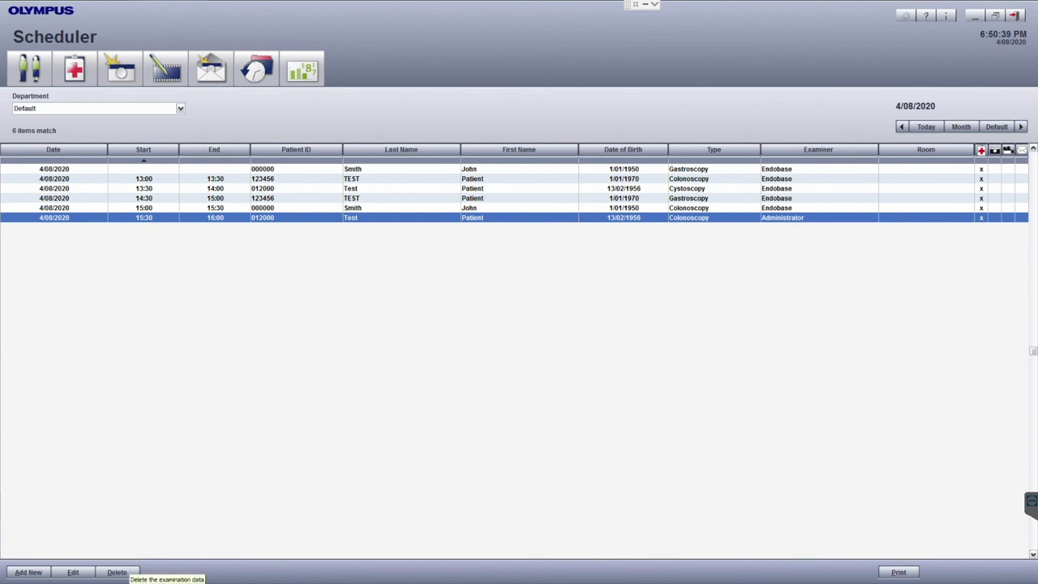
pyautogui.click(118, 571)
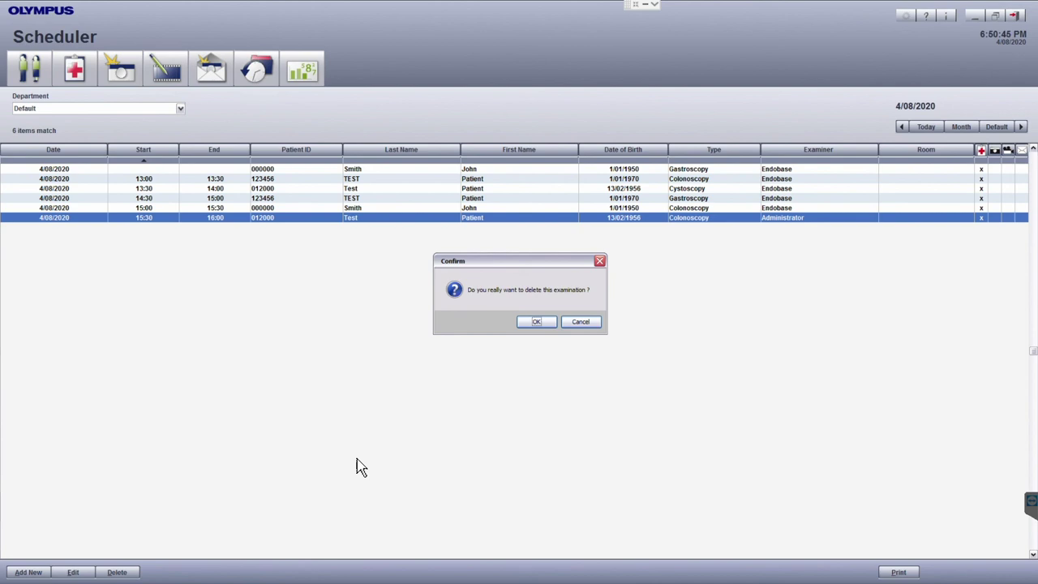
pyautogui.click(538, 325)
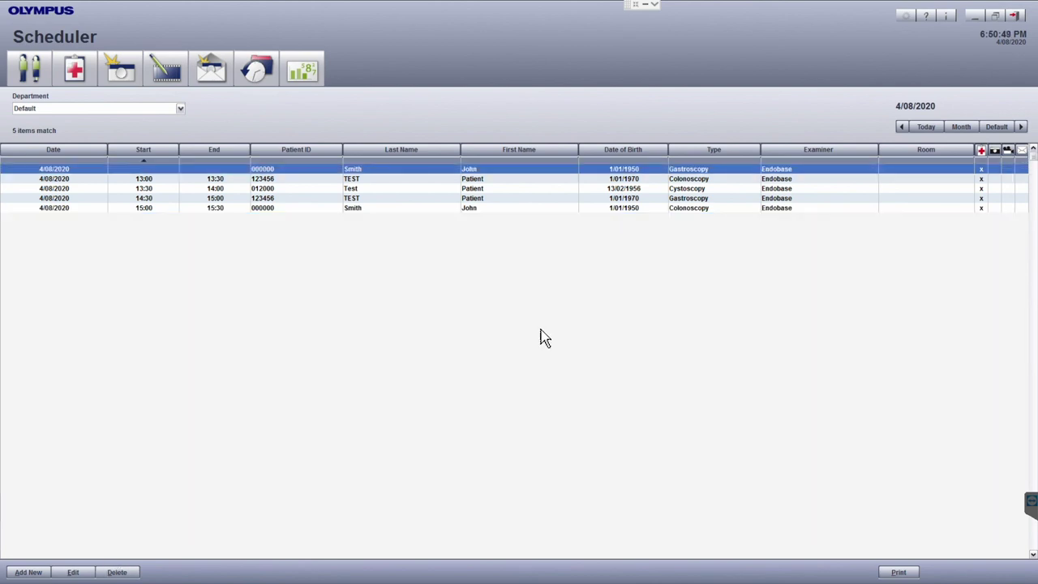